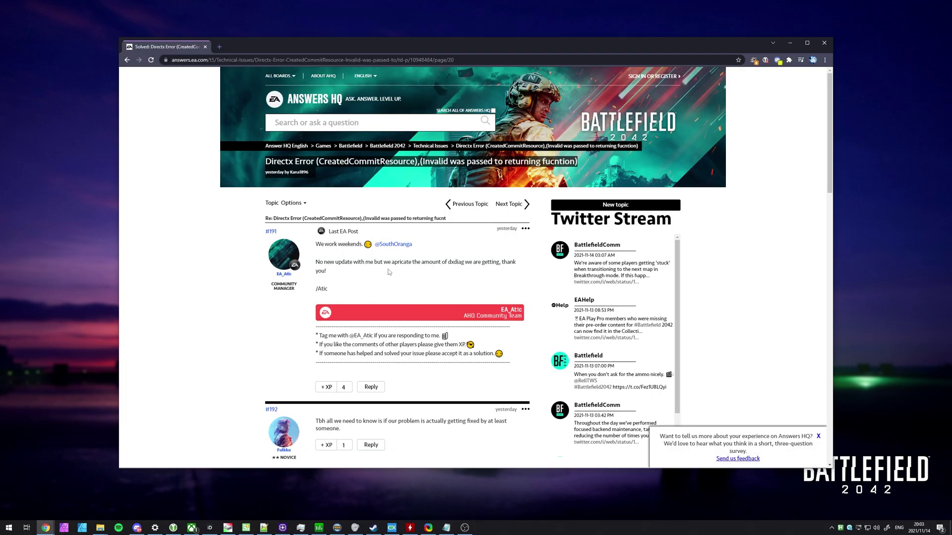
Read the EA community manager's reply in the Battlefield 2042 DirectX error topic
drag(318, 262, 479, 261)
double_click(456, 262)
click(373, 302)
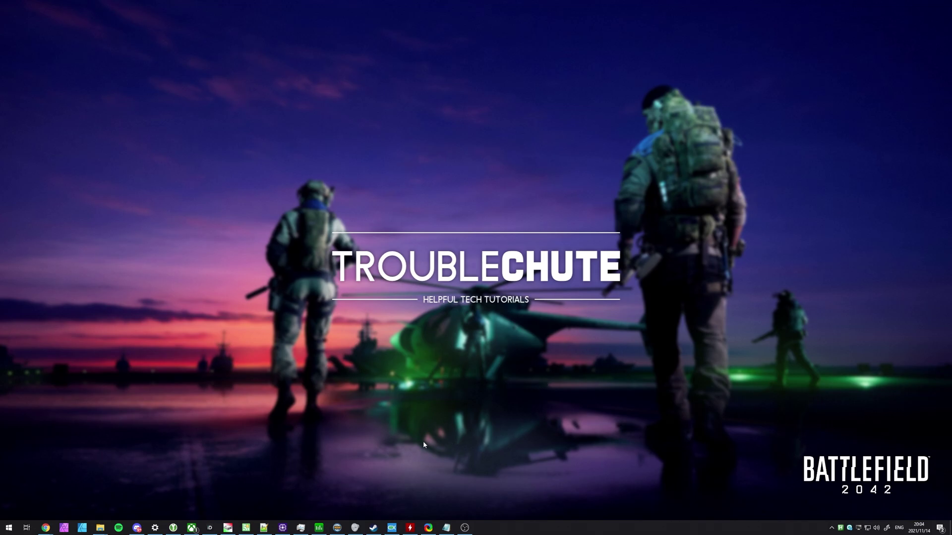
Switch to Steam and launch Battlefield 2042 from the library
click(373, 528)
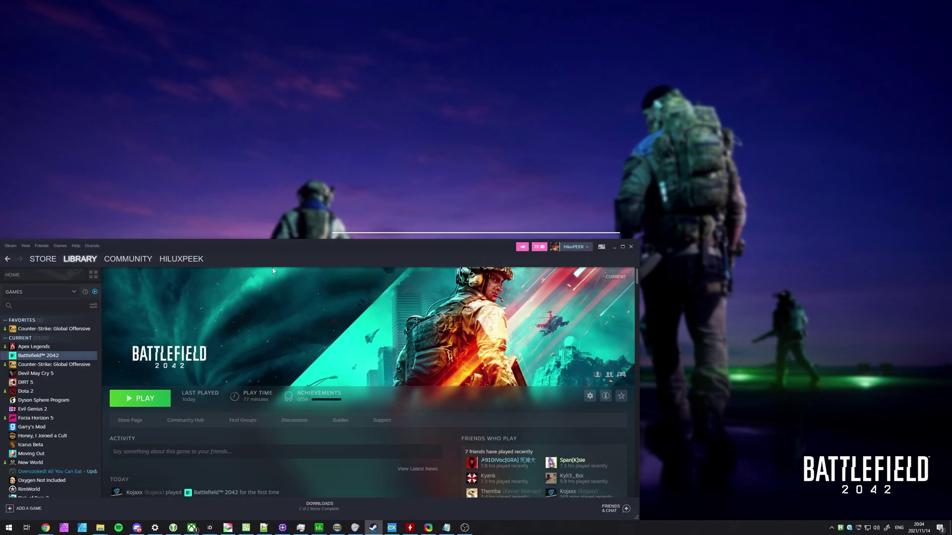
drag(272, 267, 448, 139)
click(300, 286)
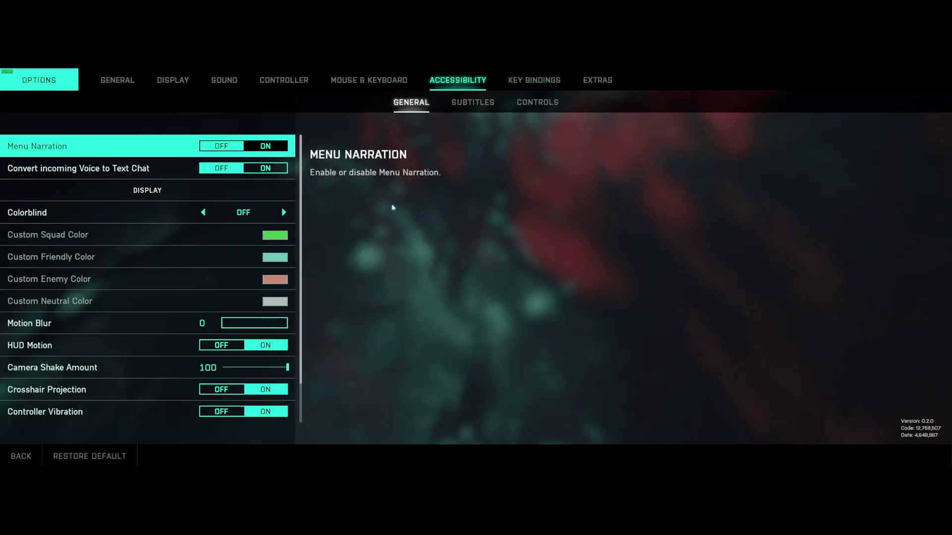
Open the game's options and examine the advanced graphics settings in the Display video section, including Future Frame Rendering
key(Escape)
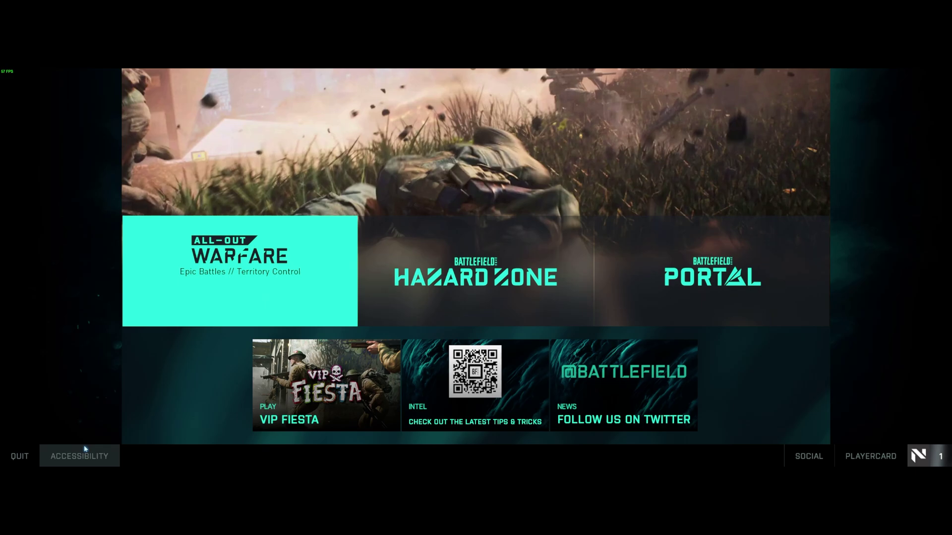
click(82, 450)
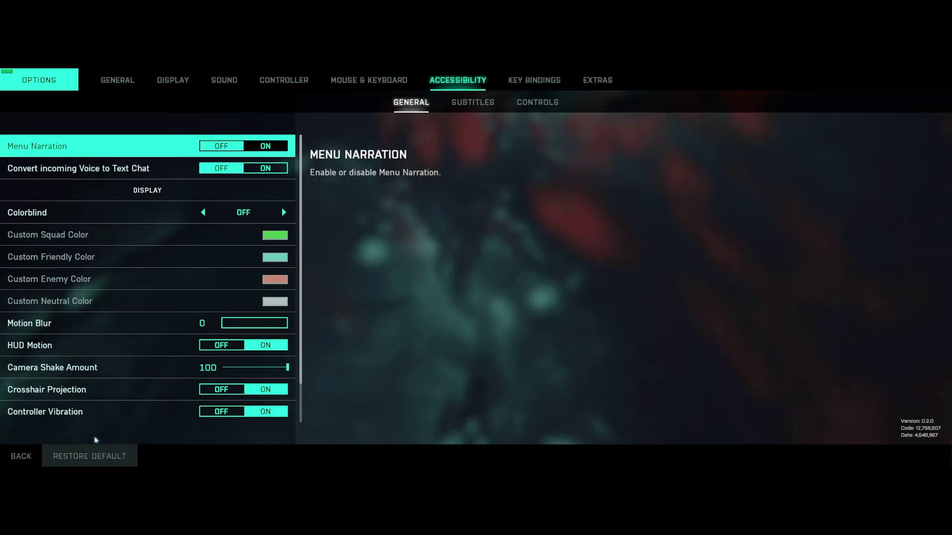
click(159, 79)
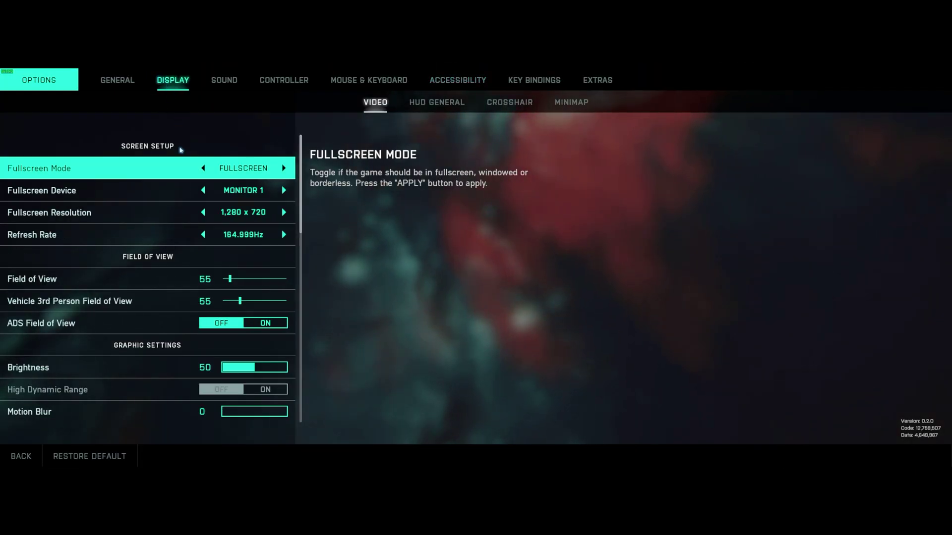
scroll(238, 188, down, 6)
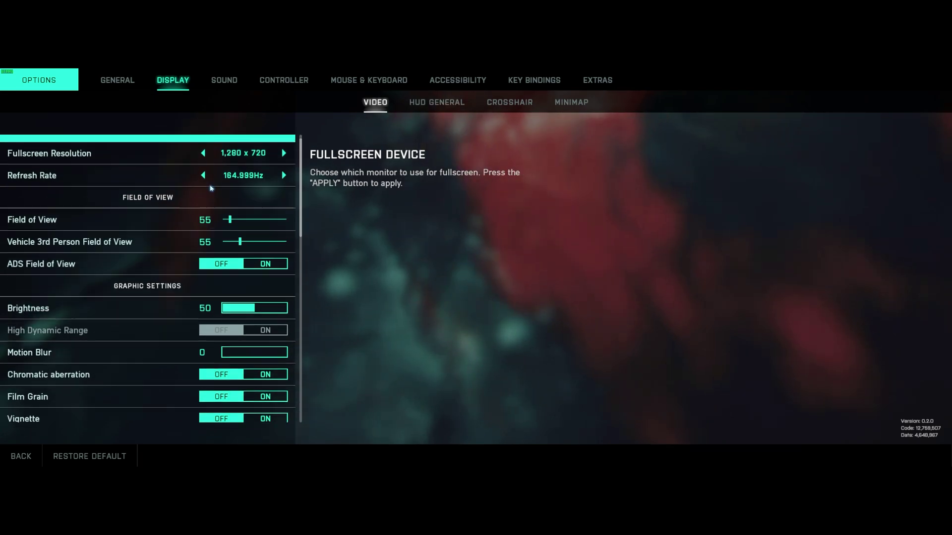
scroll(210, 191, down, 5)
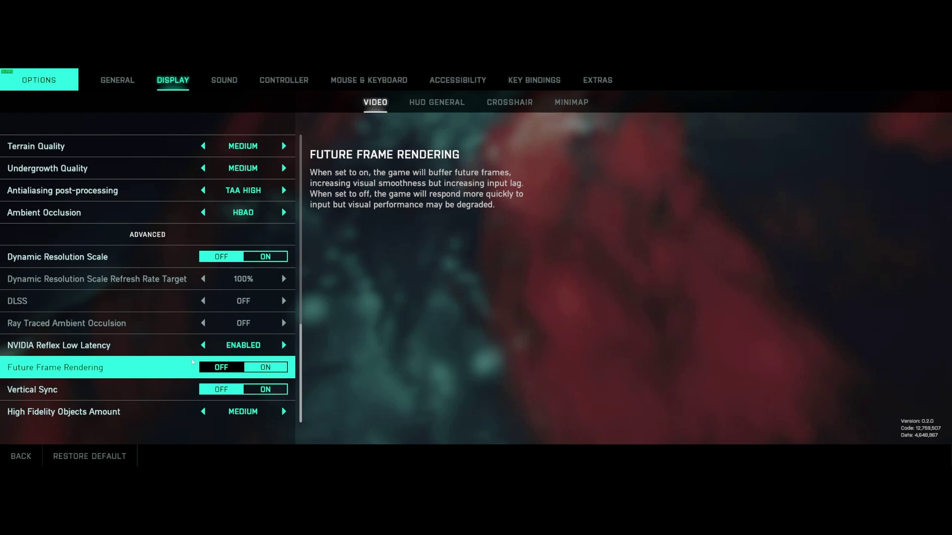
key(Up)
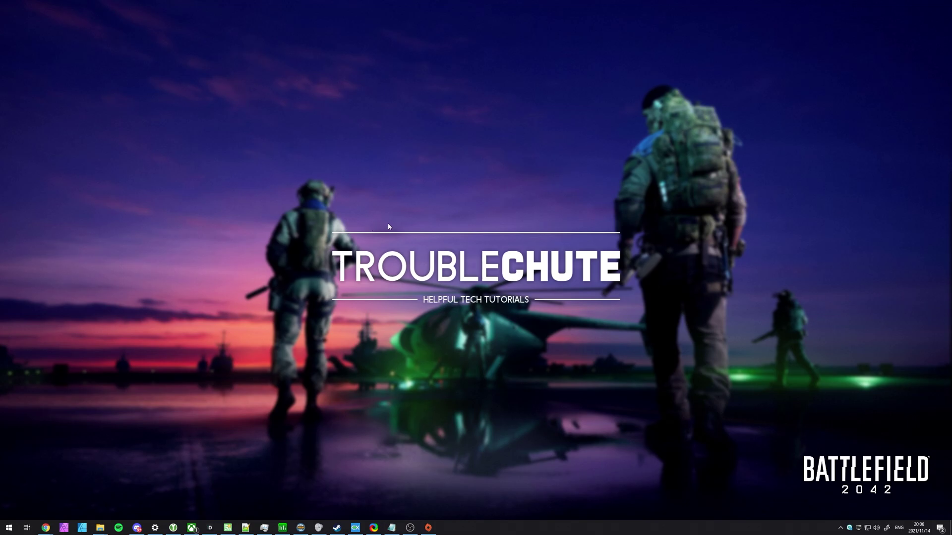
Search Windows for "performance" and open the settings for adjusting the appearance and performance of Windows
click(9, 527)
click(45, 529)
text(performance)
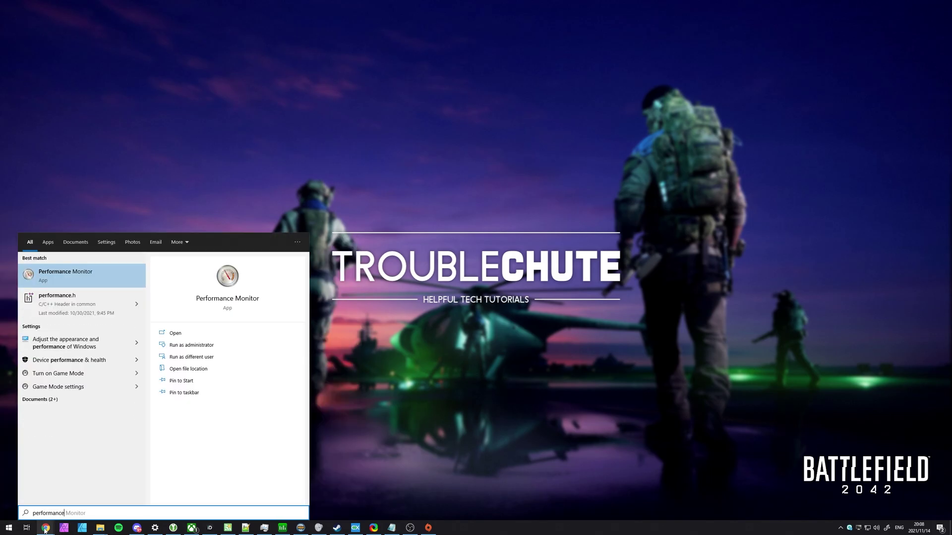
click(79, 343)
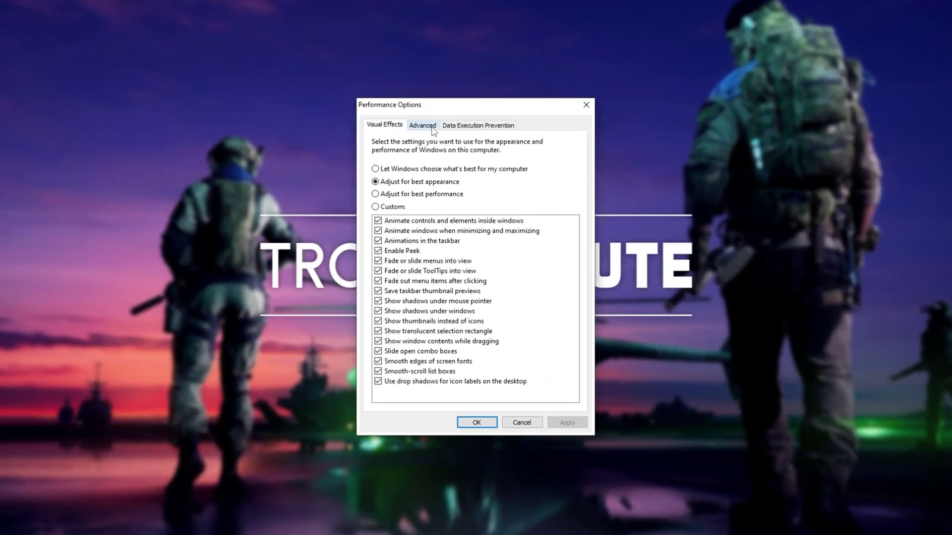
Open the advanced virtual memory settings and set drive E: to no paging file
click(440, 172)
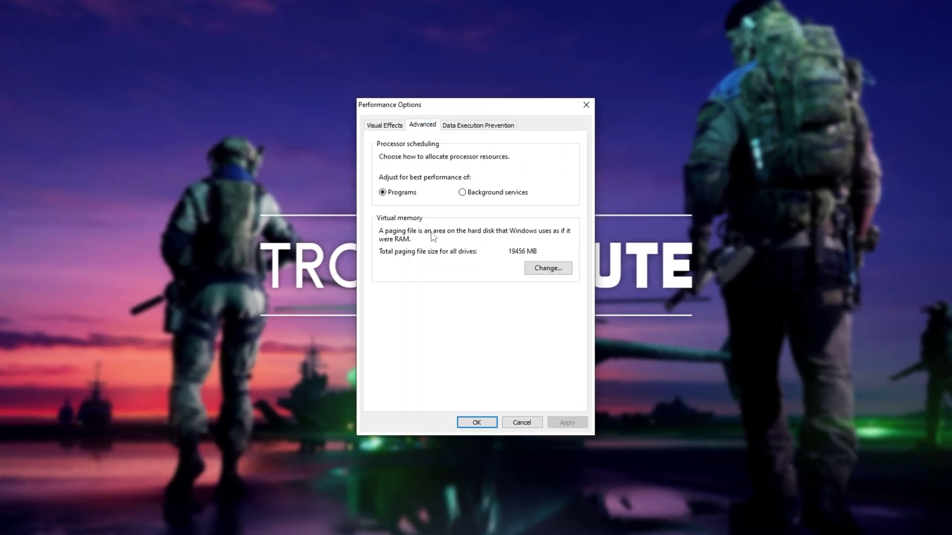
click(556, 271)
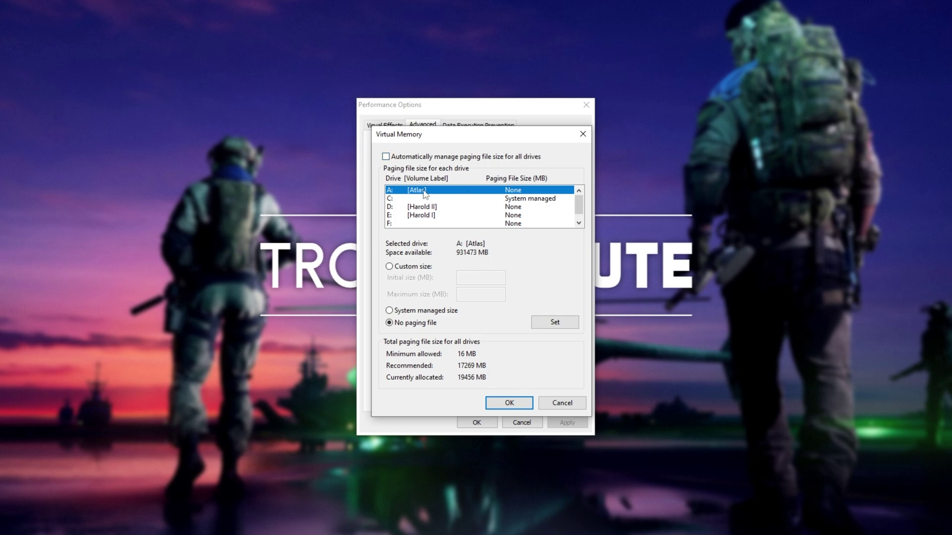
click(441, 207)
click(440, 215)
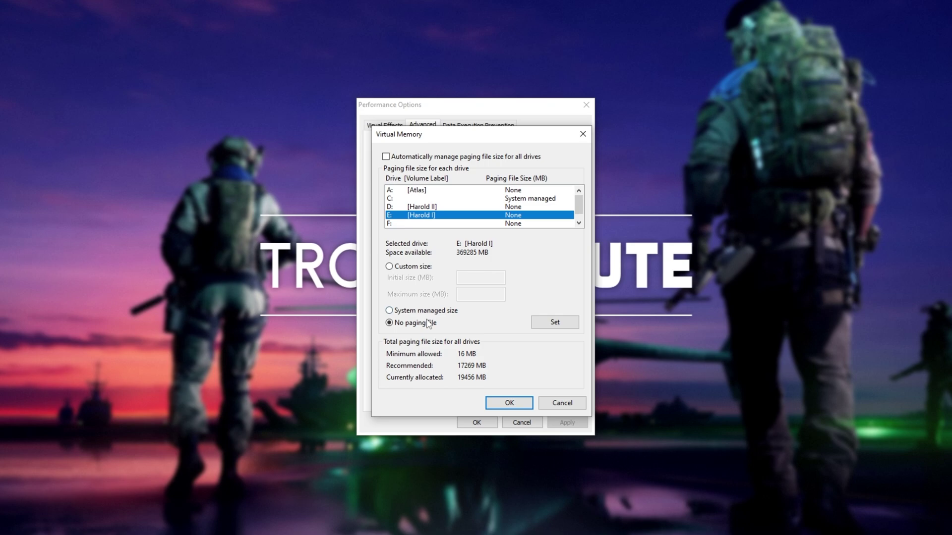
click(554, 322)
Check the paging file settings of the other drives, ending with drive C: selected
click(525, 207)
click(525, 191)
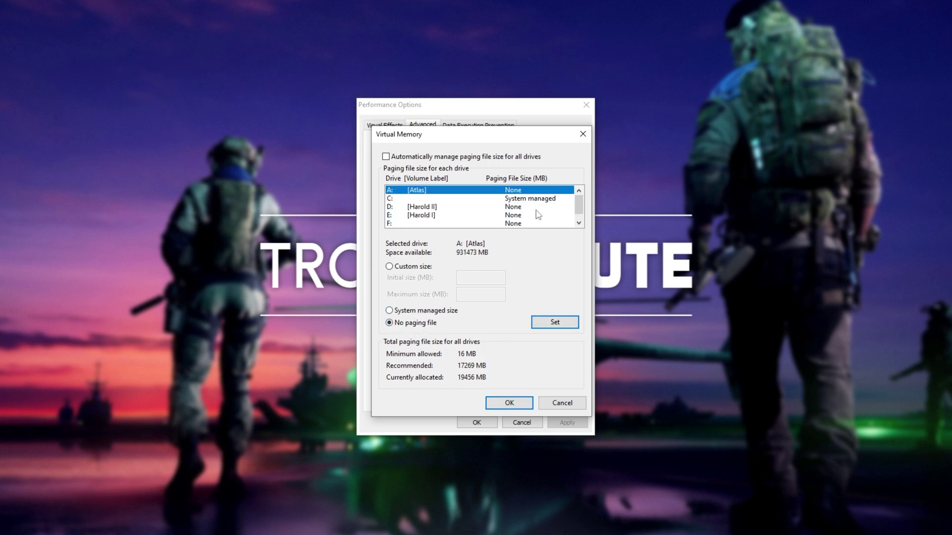
click(536, 224)
scroll(534, 224, down, 1)
click(531, 224)
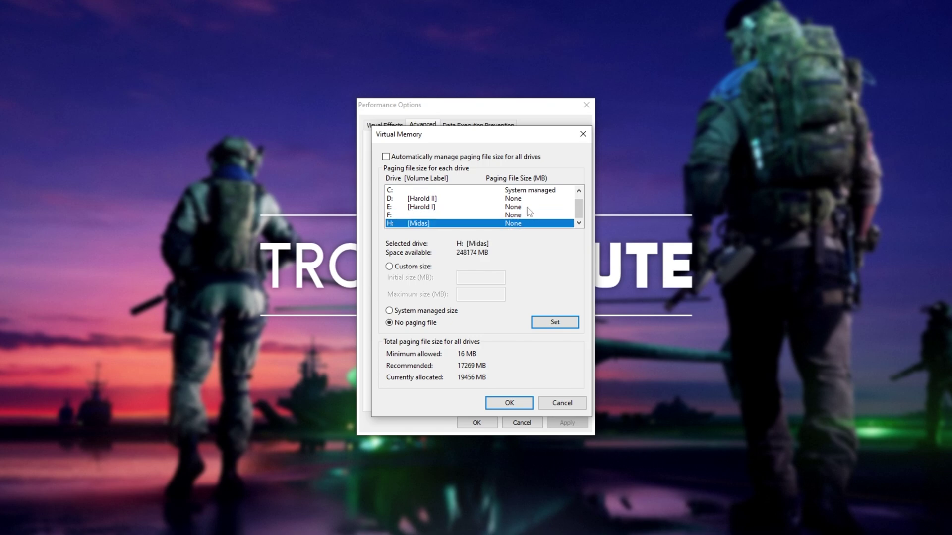
scroll(528, 218, up, 1)
click(461, 199)
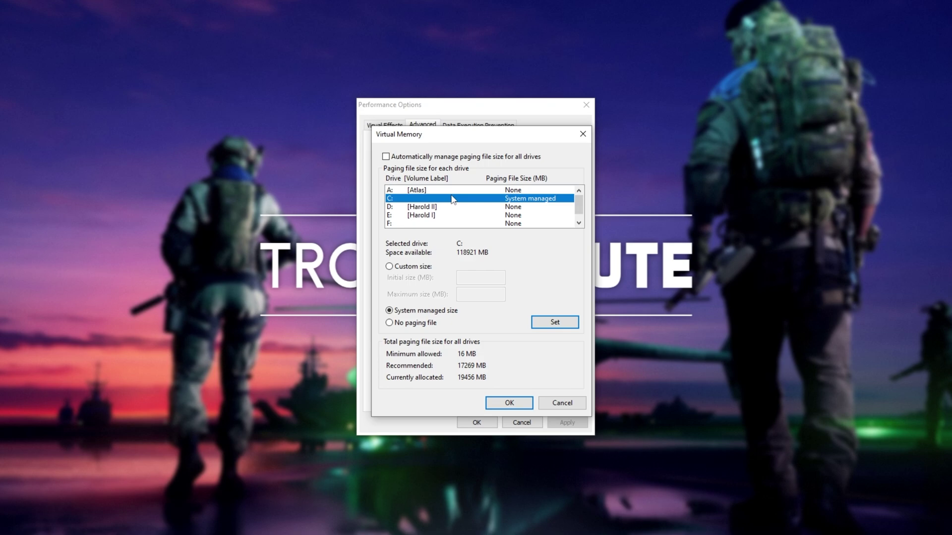
Try switching drive C: to a custom paging file size
click(403, 271)
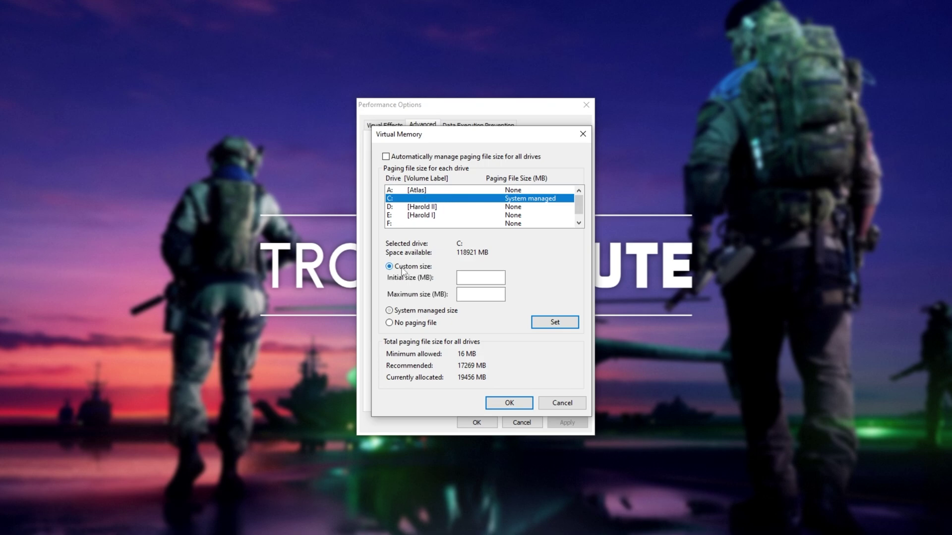
click(427, 311)
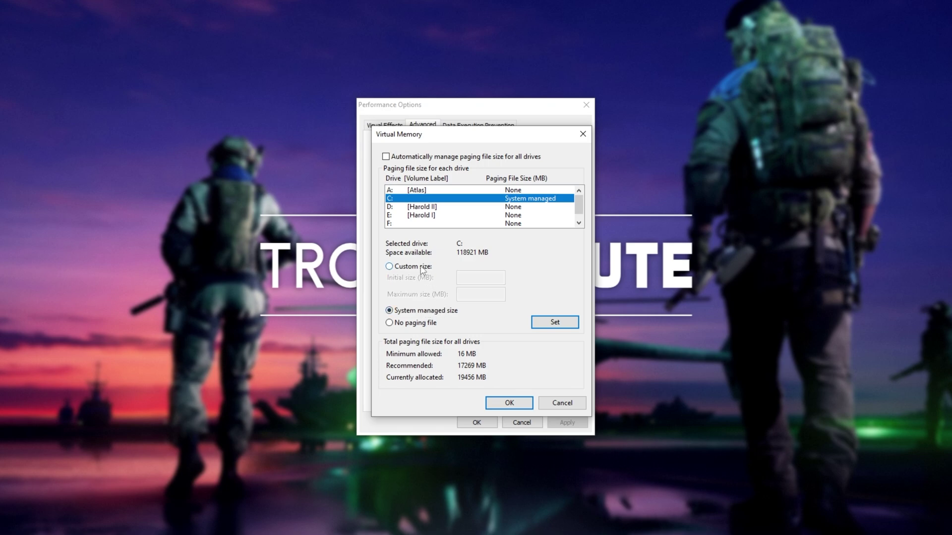
click(421, 267)
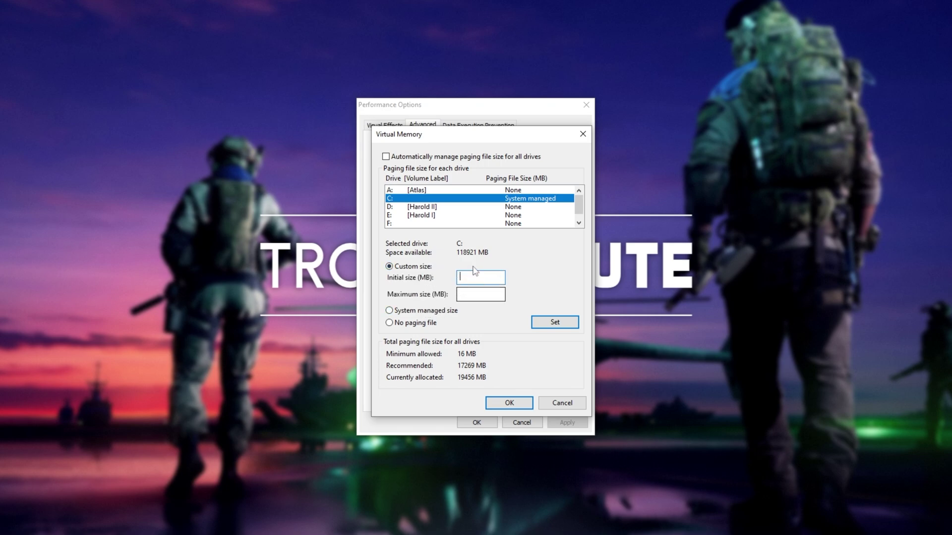
key(Tab)
click(476, 292)
Set drive C: to a system managed paging file size and confirm the virtual memory settings
click(423, 312)
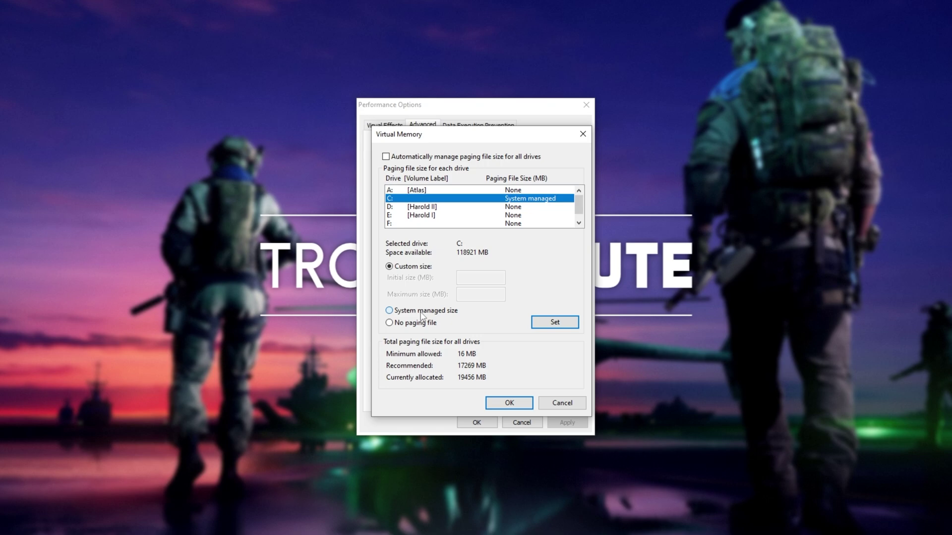
click(506, 403)
click(533, 305)
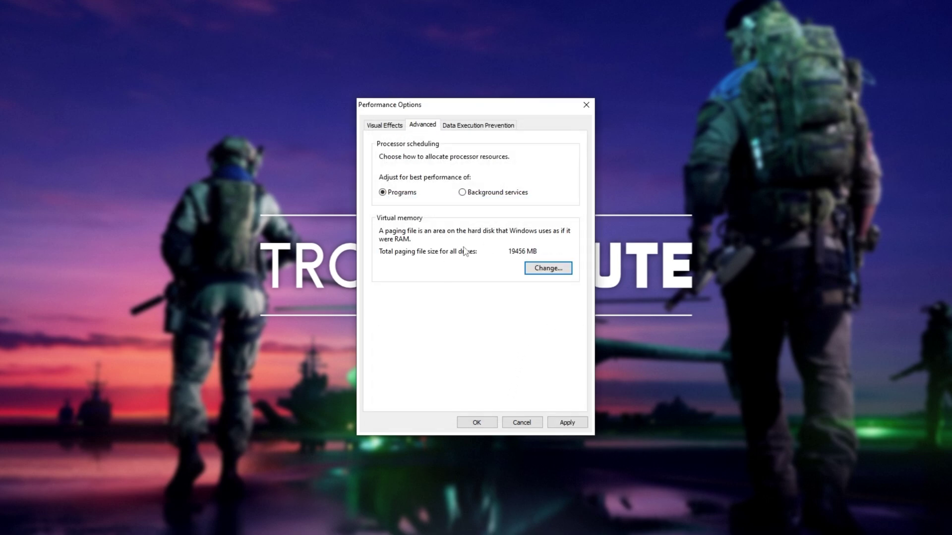